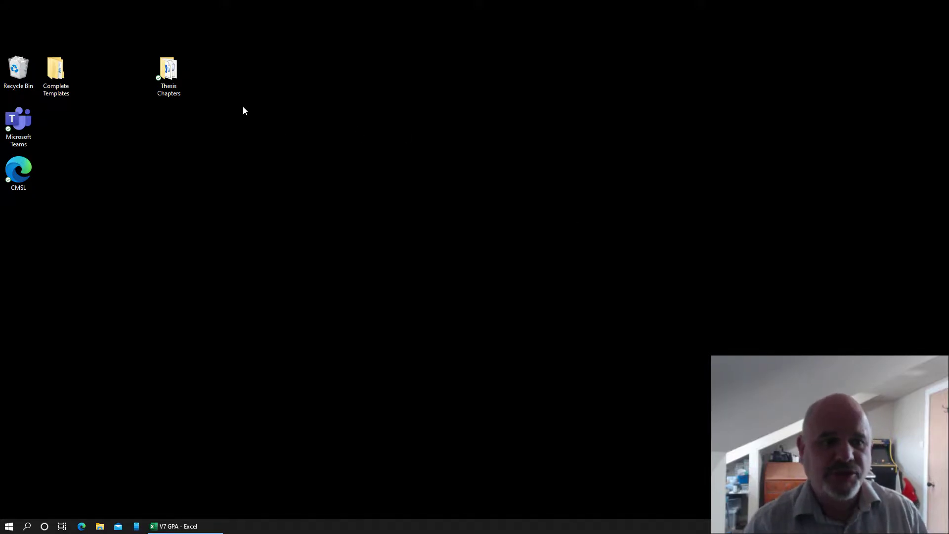
# Open the Complete Templates desktop folder in File Explorer.
pyautogui.doubleClick(62, 69)
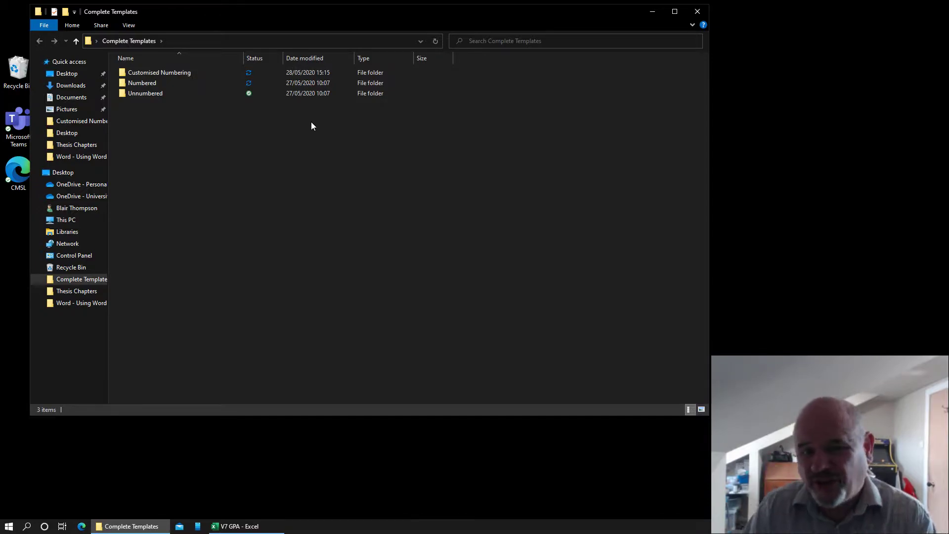
# Open the Thesis1 cn template from the Customised Numbering folder in Word.
pyautogui.doubleClick(154, 75)
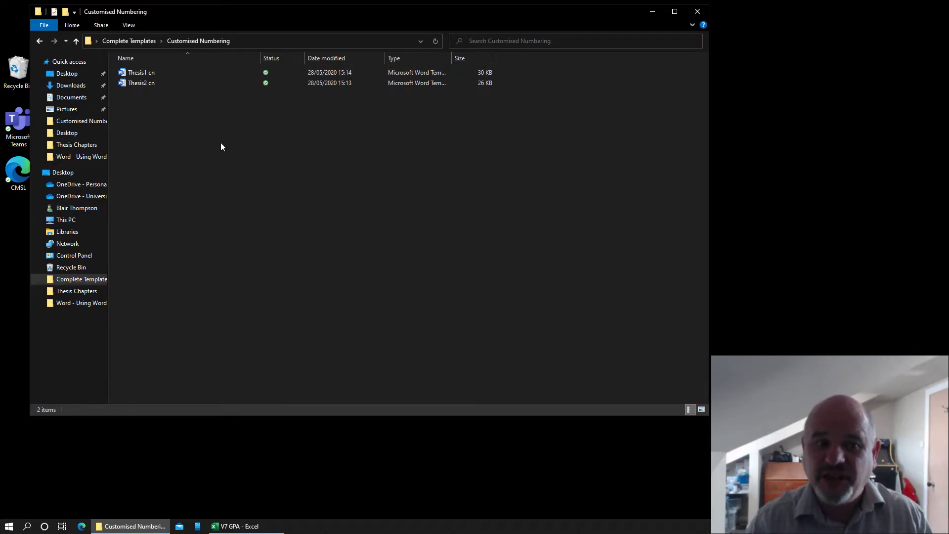
pyautogui.doubleClick(137, 73)
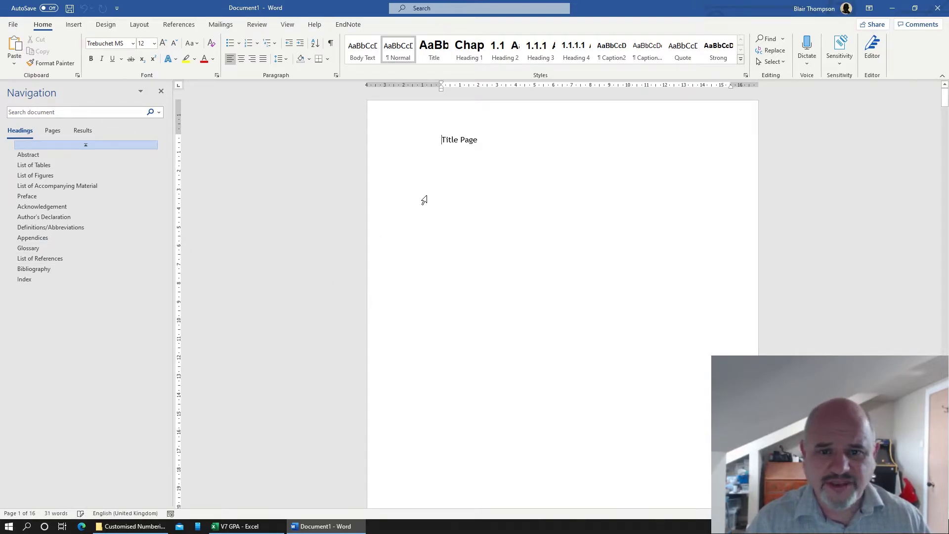
pyautogui.scroll(-5, 511, 182)
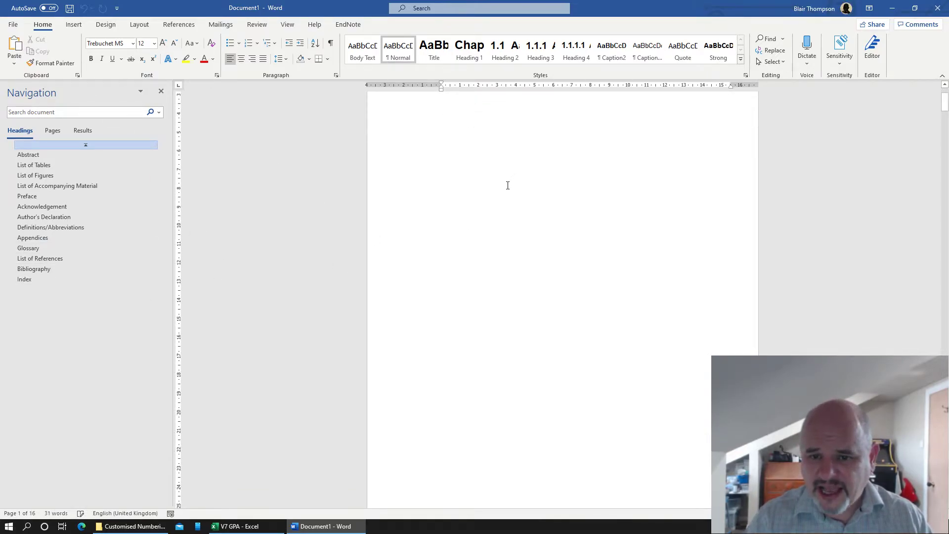
pyautogui.scroll(-3, 512, 181)
pyautogui.scroll(3, 475, 207)
pyautogui.scroll(2, 438, 224)
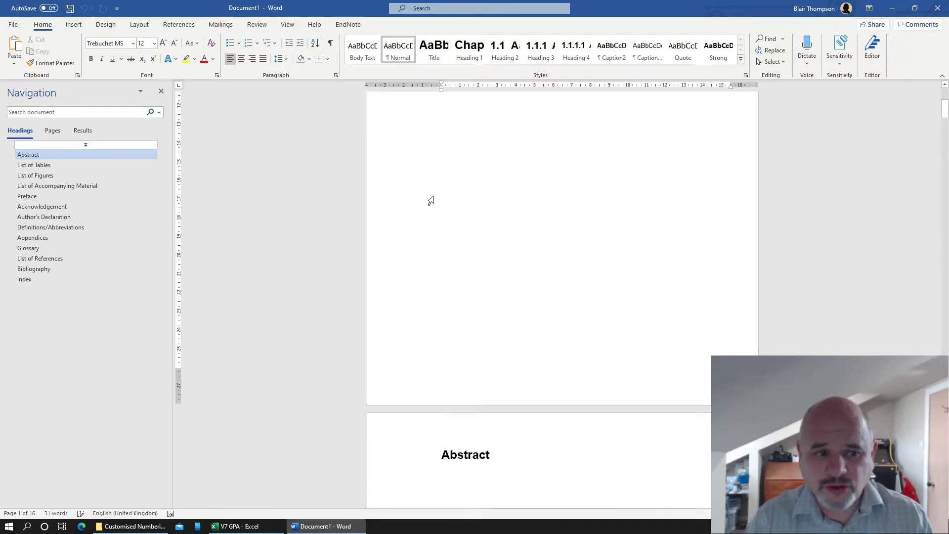
pyautogui.scroll(-5, 431, 201)
pyautogui.scroll(-5, 437, 207)
pyautogui.scroll(-3, 440, 208)
pyautogui.scroll(-4, 445, 208)
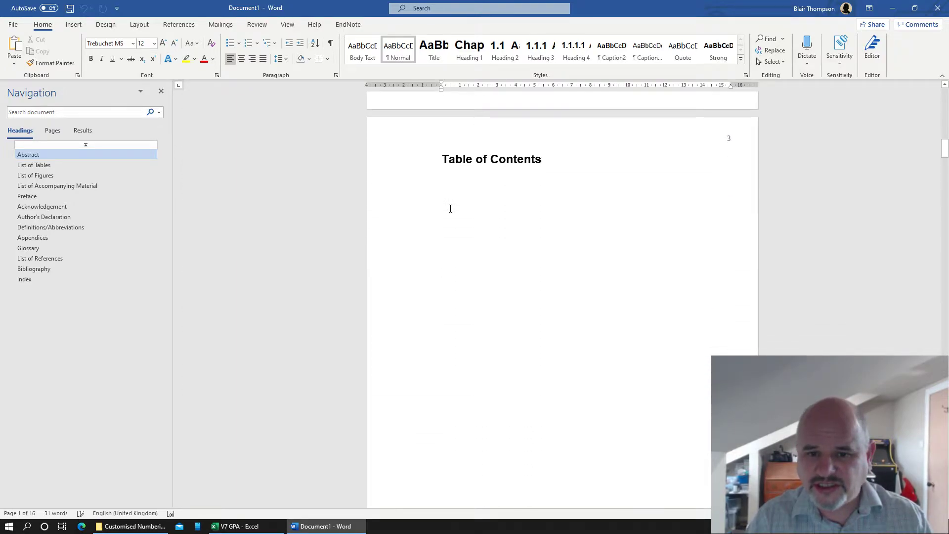
pyautogui.scroll(-4, 449, 208)
pyautogui.scroll(-4, 450, 208)
pyautogui.scroll(-4, 451, 206)
pyautogui.scroll(-5, 452, 207)
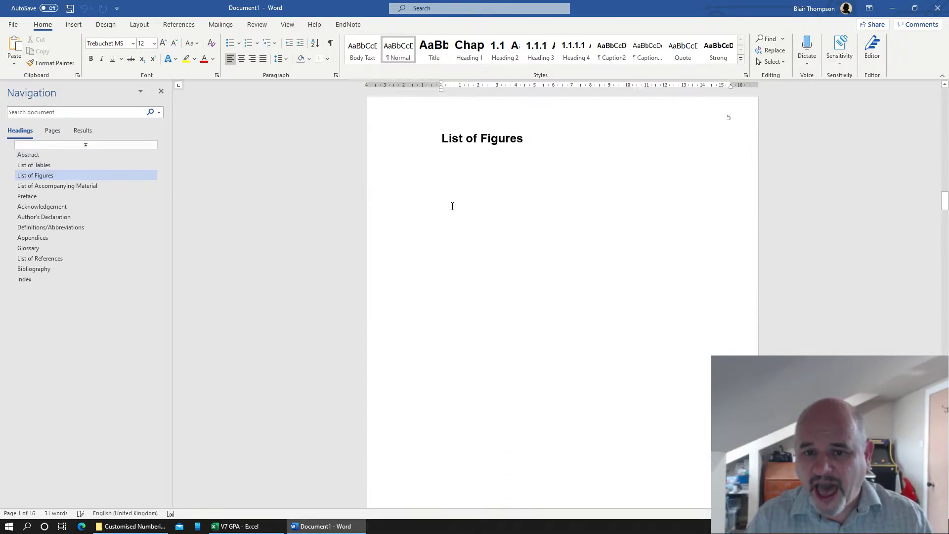
pyautogui.scroll(-2, 453, 207)
pyautogui.scroll(-6, 454, 206)
pyautogui.scroll(-2, 454, 207)
pyautogui.scroll(-1, 455, 207)
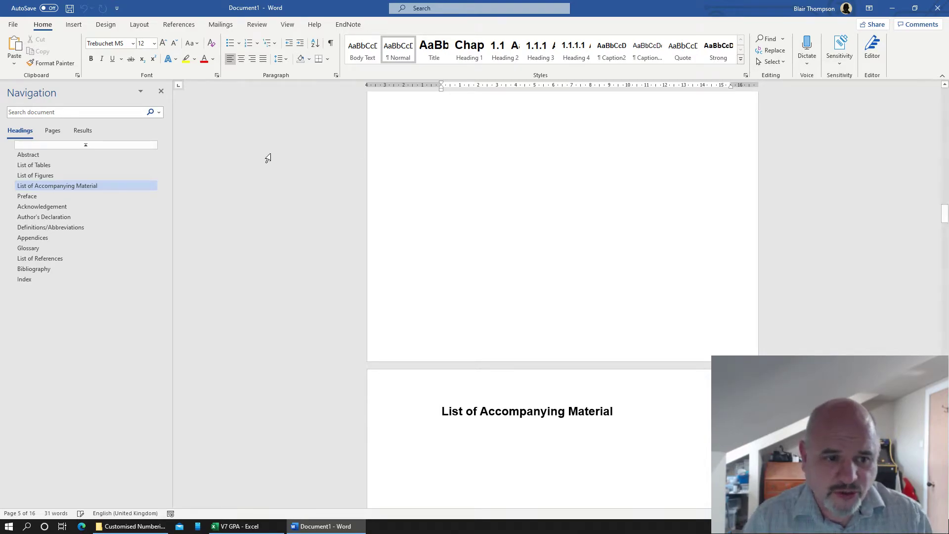
# Delete the 'Text of Chapters' placeholder after Definitions/Abbreviations and turn on Show/Hide ¶.
pyautogui.click(51, 227)
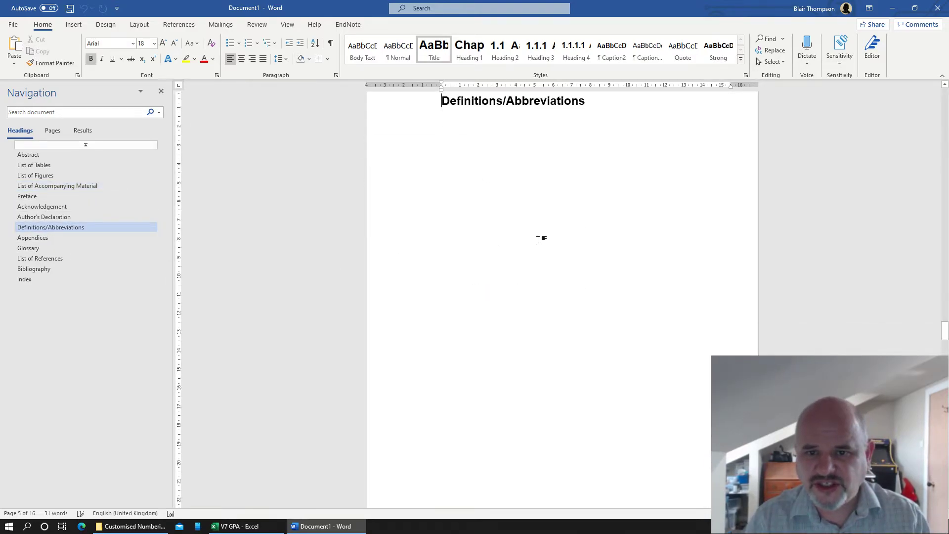
pyautogui.scroll(-5, 549, 245)
pyautogui.scroll(1, 555, 246)
pyautogui.click(556, 246)
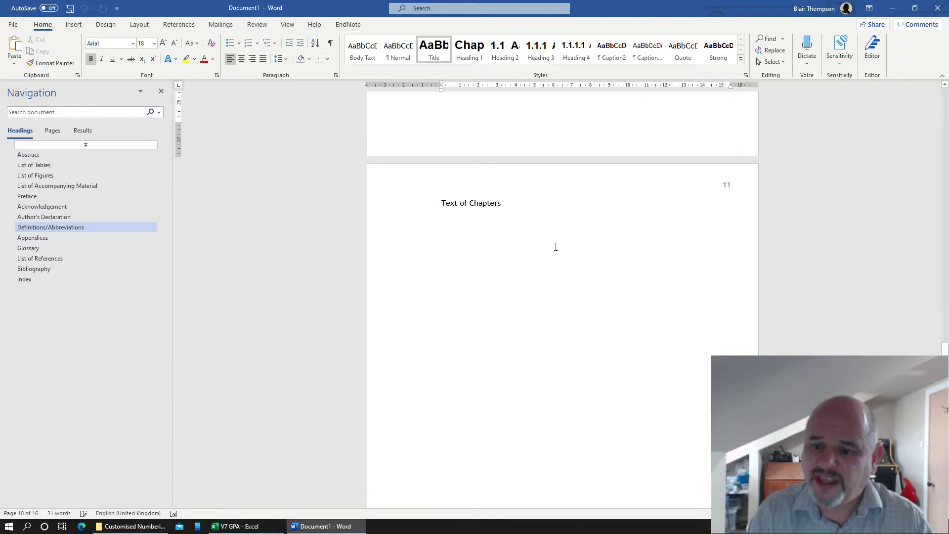
pyautogui.click(442, 205)
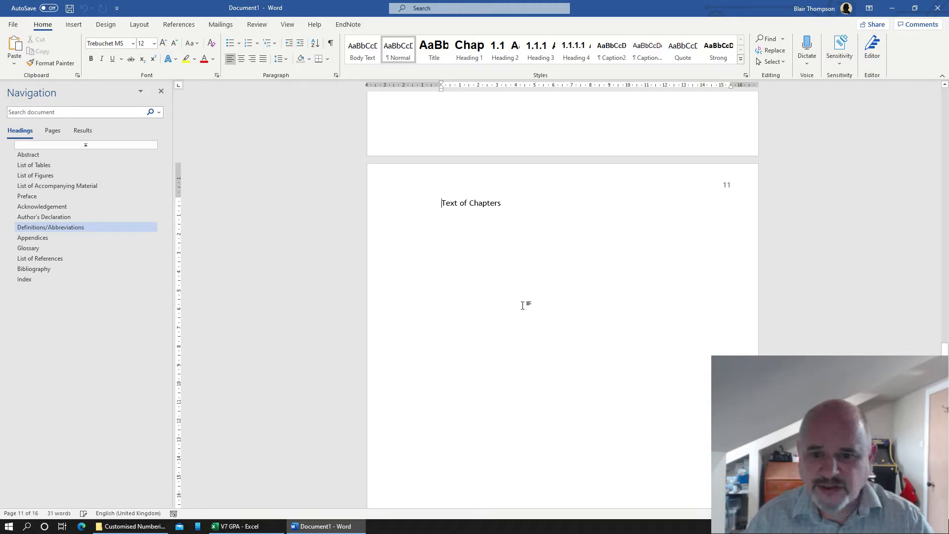
pyautogui.press('Delete')
pyautogui.press('Delete')
pyautogui.press('Delete')
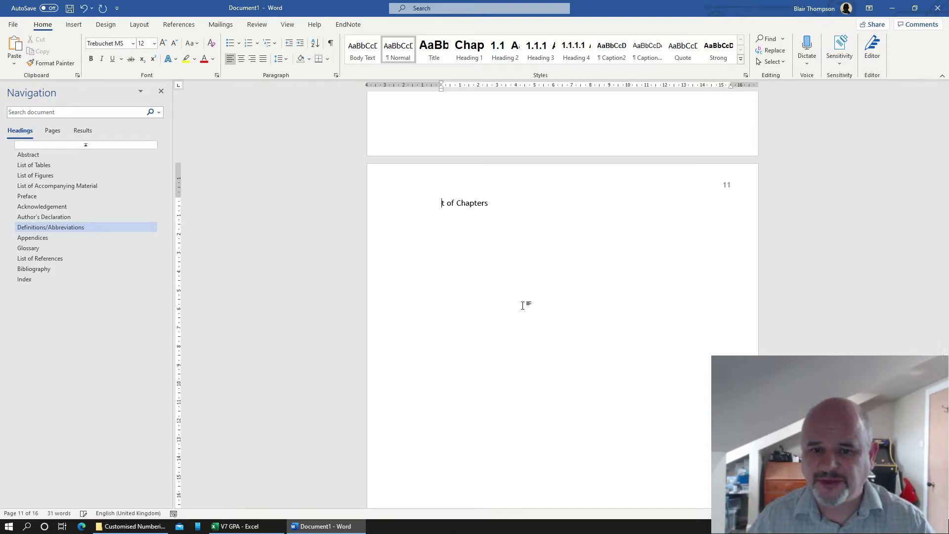
pyautogui.press('Delete')
pyautogui.press('Delete')
pyautogui.press('Delete')
pyautogui.press('Delete')
pyautogui.press('Delete')
pyautogui.press('Delete')
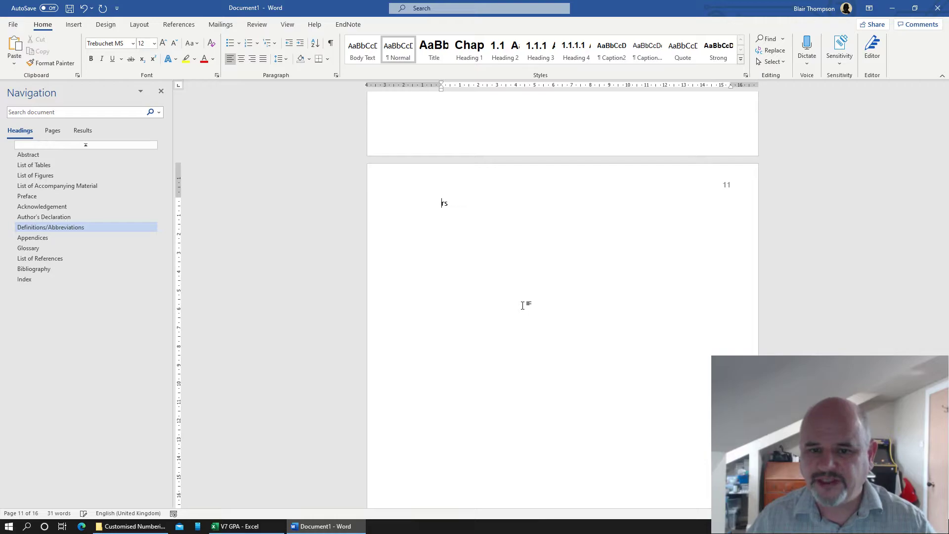
pyautogui.press('Delete')
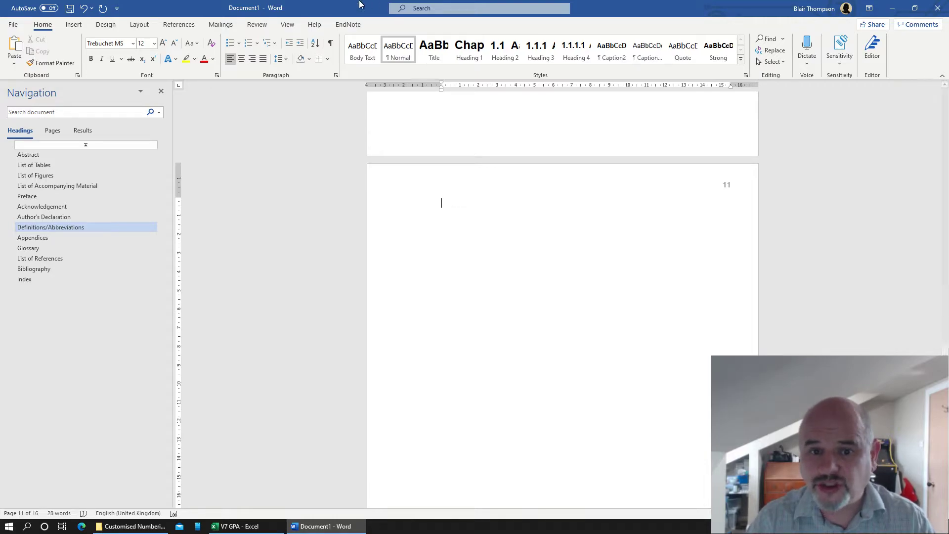
pyautogui.click(331, 44)
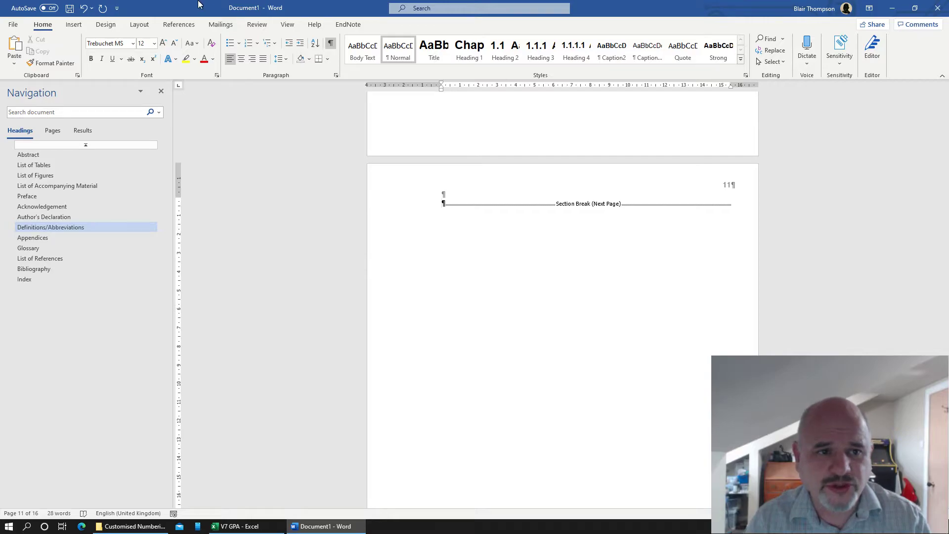
pyautogui.click(73, 25)
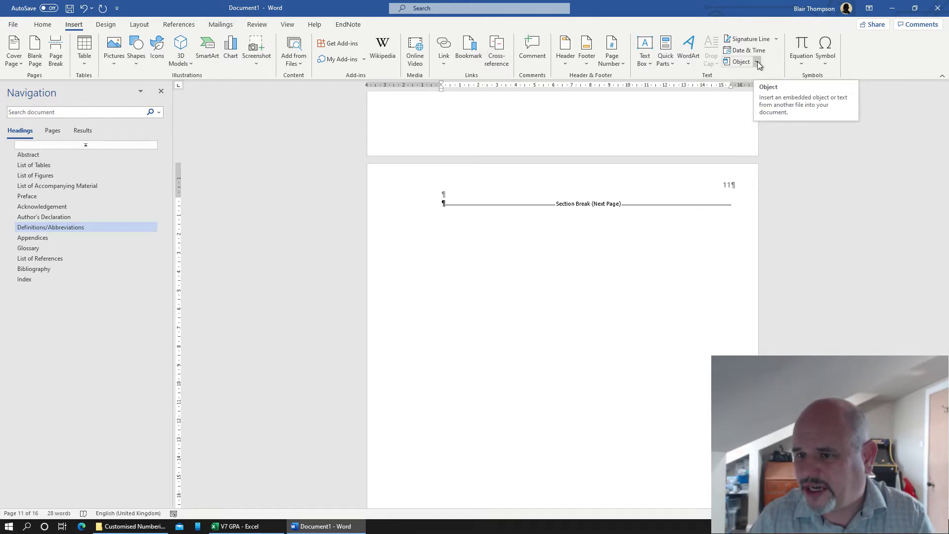
# Add Text from File from the Insert > Object menu to the Quick Access Toolbar.
pyautogui.click(757, 62)
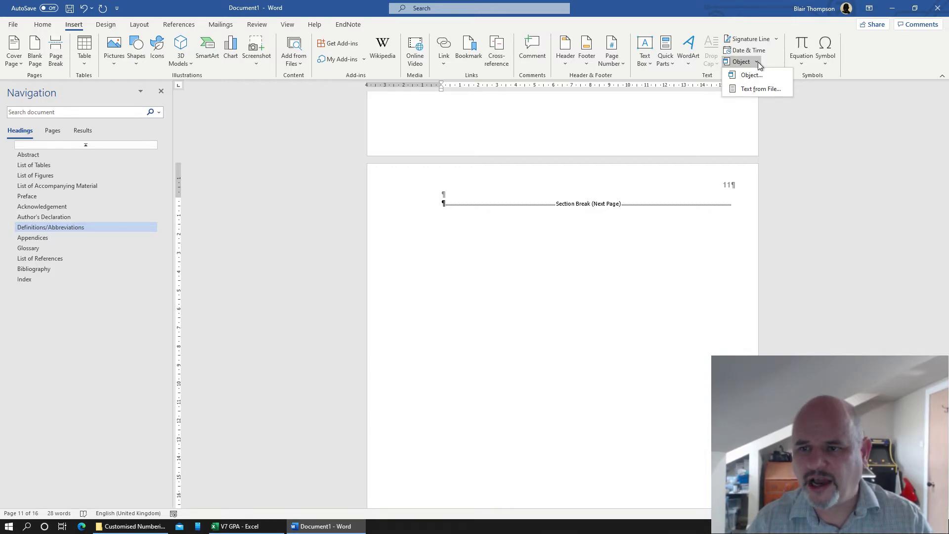
pyautogui.rightClick(762, 90)
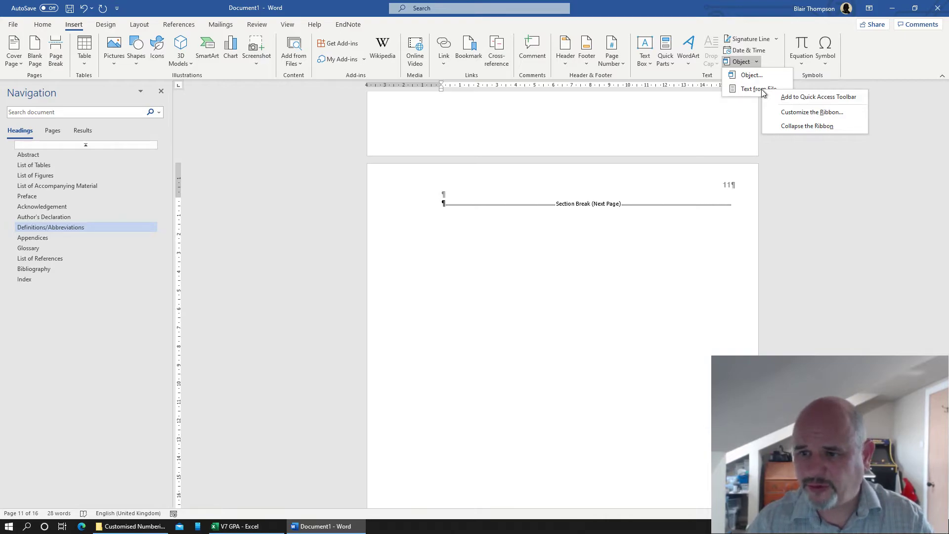
pyautogui.click(813, 97)
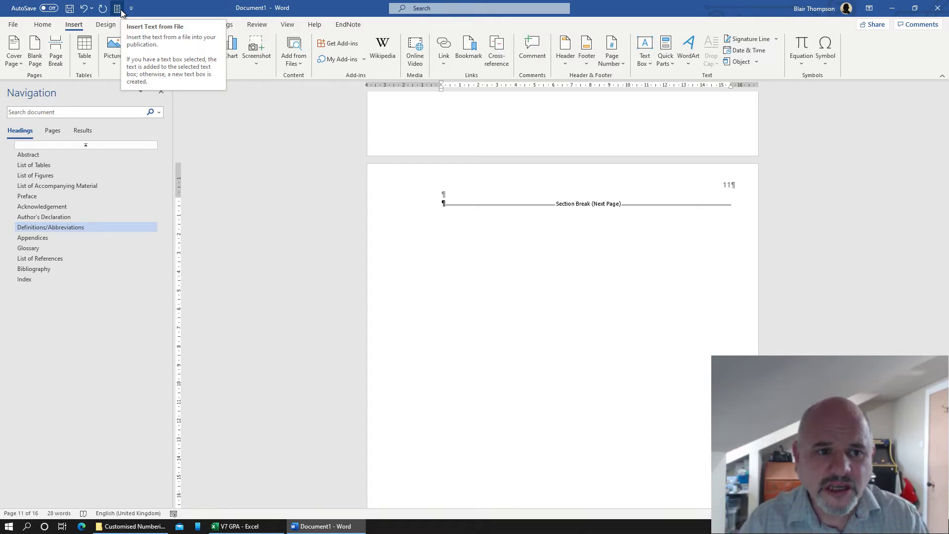
# Insert 'Chapter 1 n' from the Desktop's Thesis Chapters folder using Text from File.
pyautogui.click(121, 10)
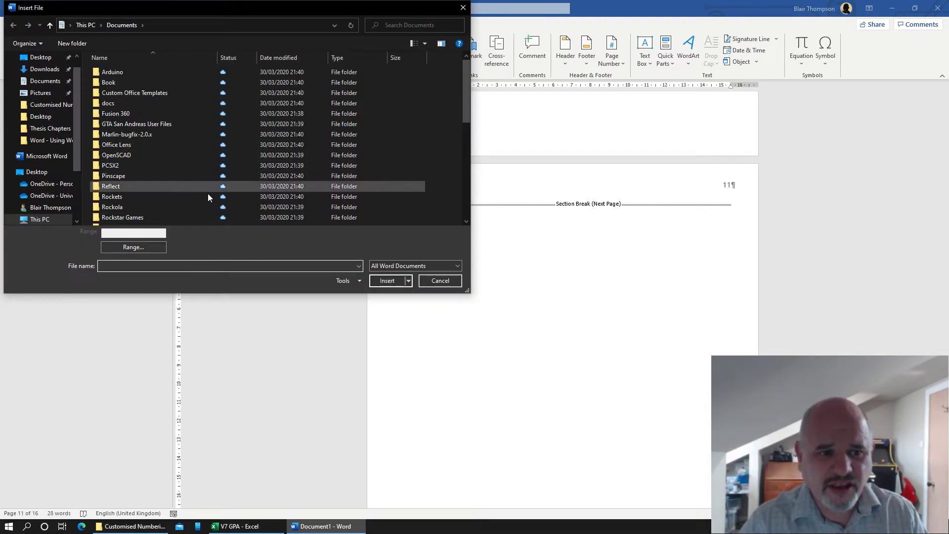
pyautogui.click(44, 59)
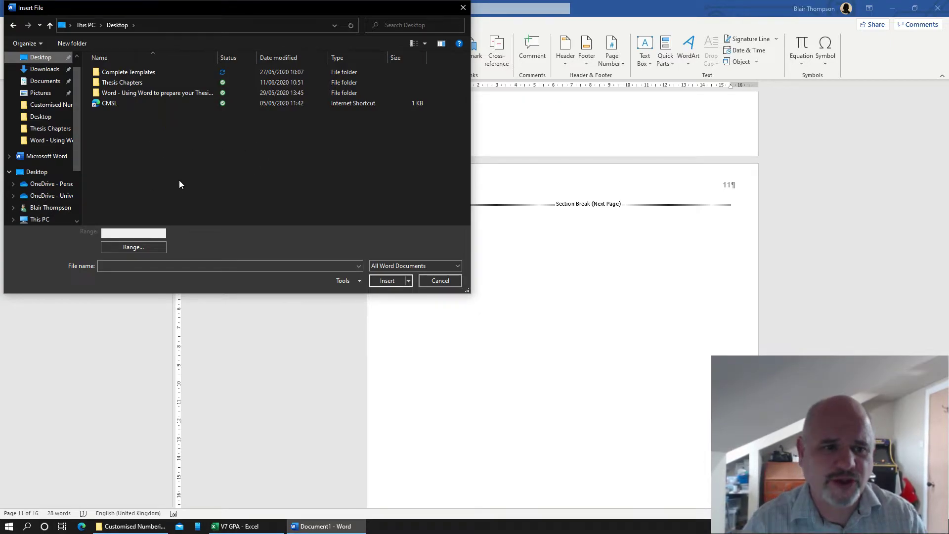
pyautogui.click(133, 82)
pyautogui.doubleClick(133, 82)
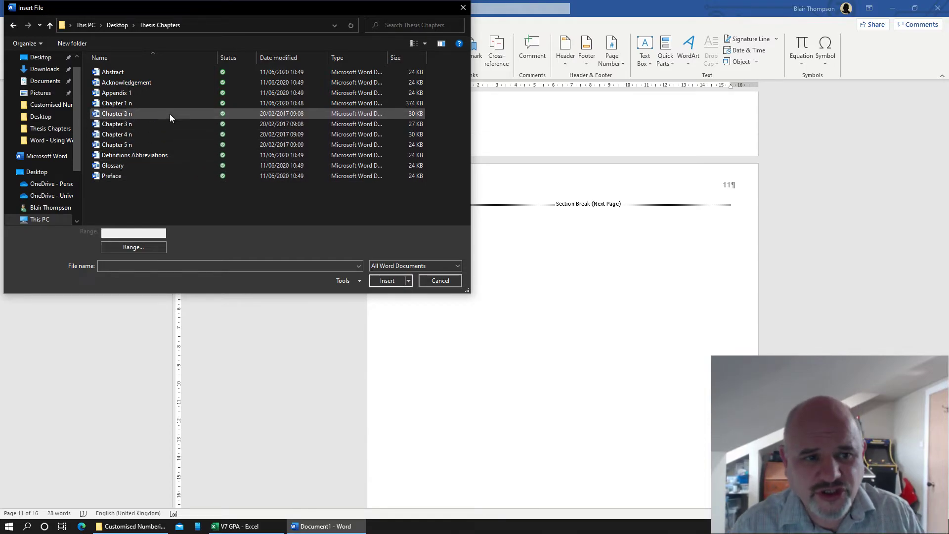
pyautogui.doubleClick(156, 105)
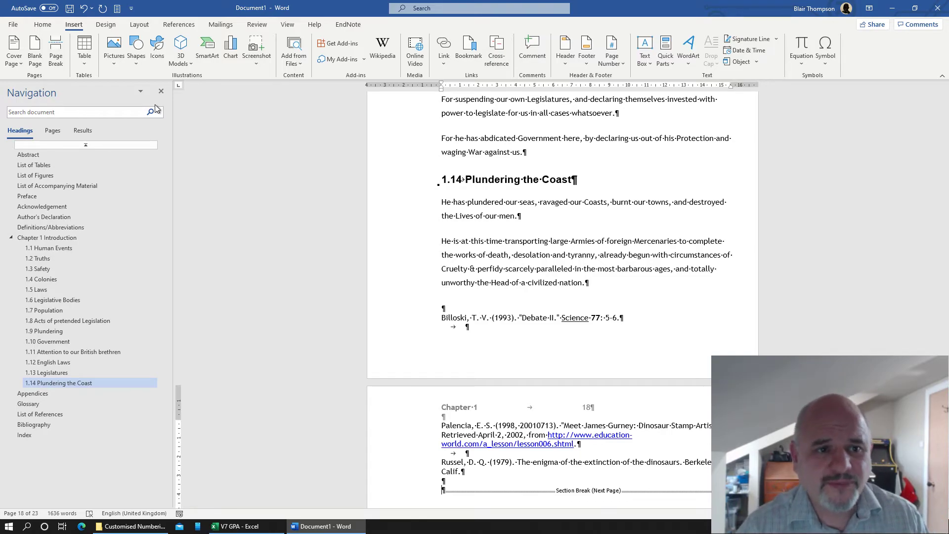
pyautogui.click(140, 24)
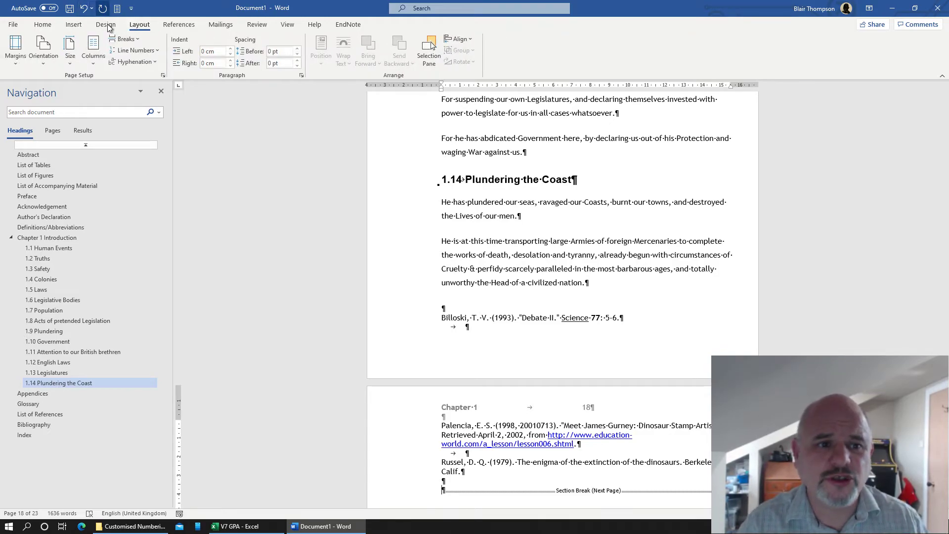
# Add a Next Page section break and insert 'Chapter 2 n' after it.
pyautogui.click(127, 41)
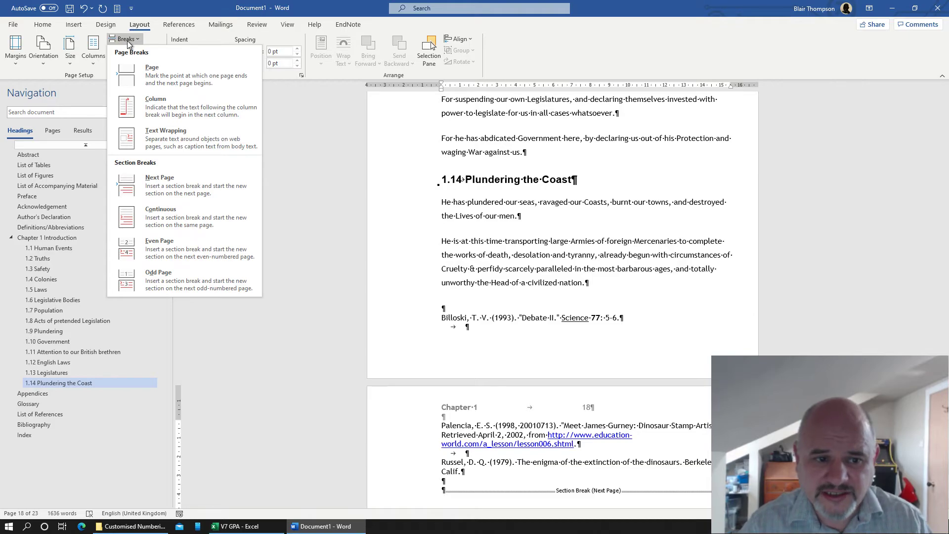
pyautogui.click(207, 178)
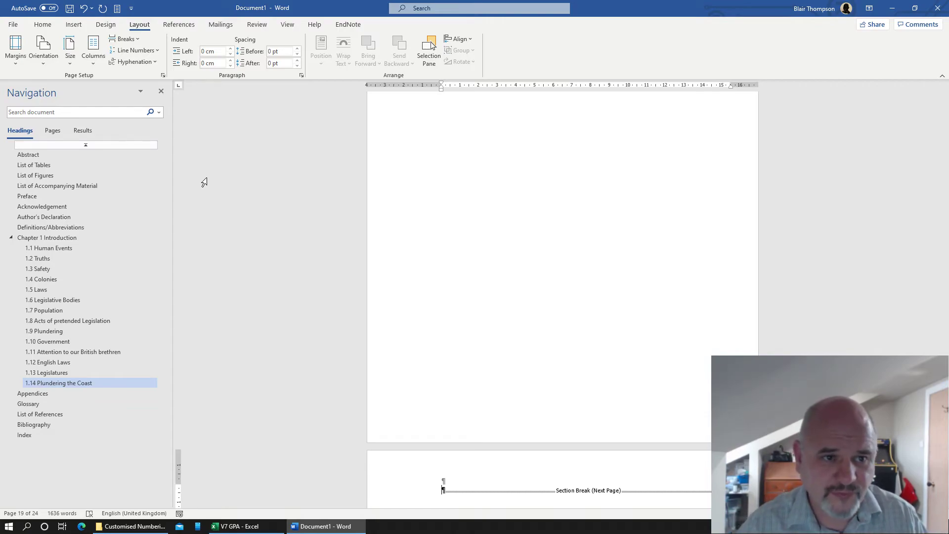
pyautogui.click(117, 8)
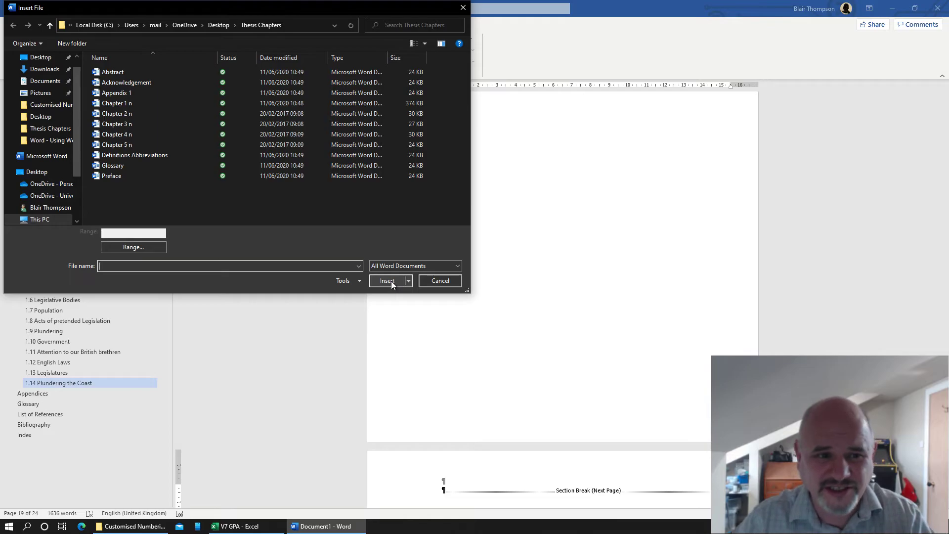
pyautogui.doubleClick(137, 112)
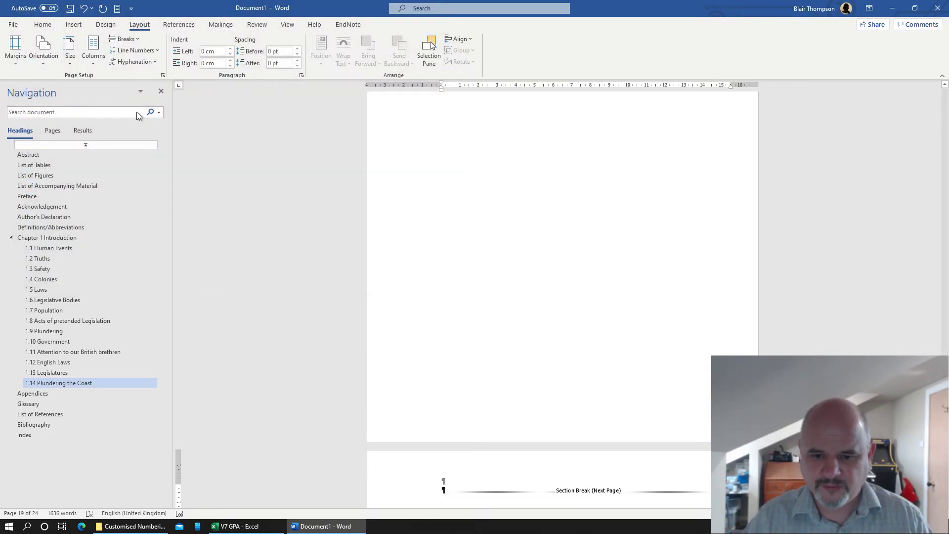
# Add a Next Page section break and insert 'Chapter 3 n'.
pyautogui.click(122, 39)
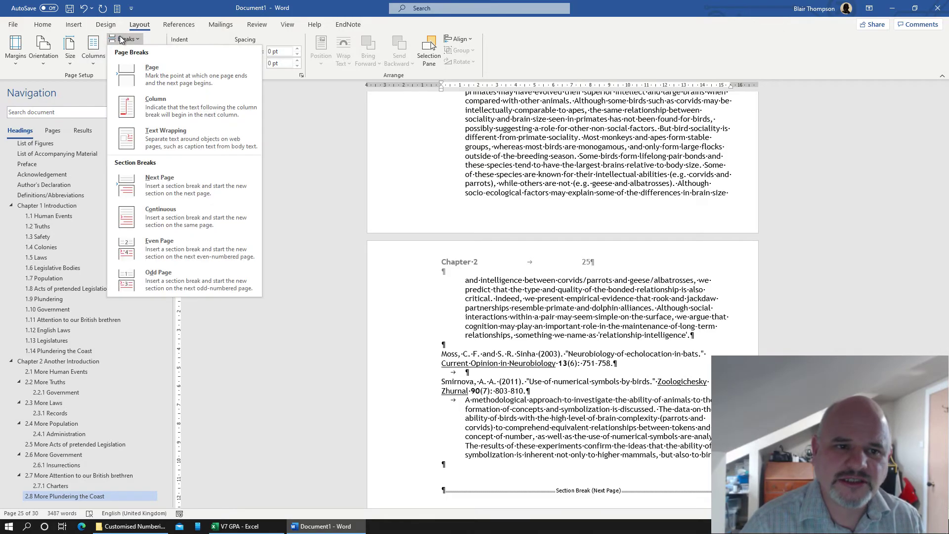
pyautogui.click(193, 188)
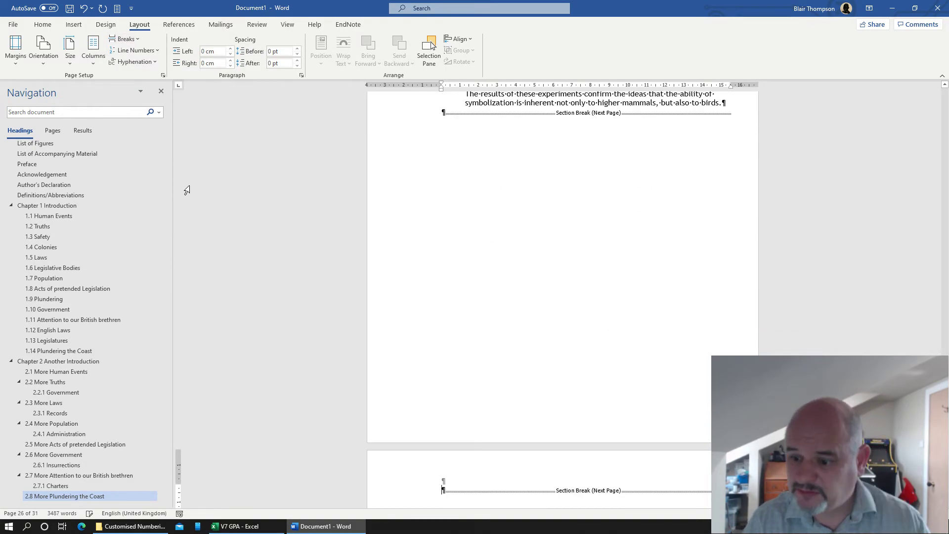
pyautogui.click(117, 8)
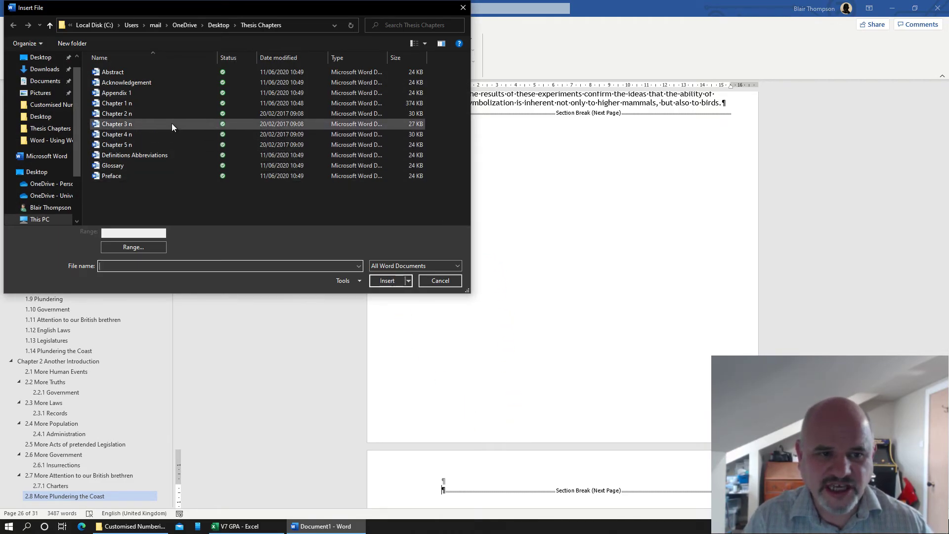
pyautogui.doubleClick(171, 123)
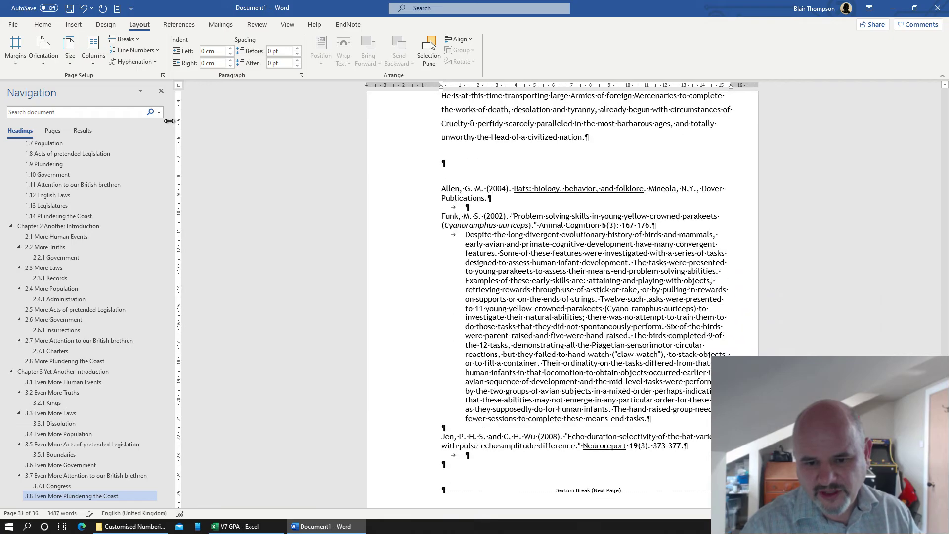
# Add a Next Page section break and insert 'Chapter 4 n'.
pyautogui.click(126, 39)
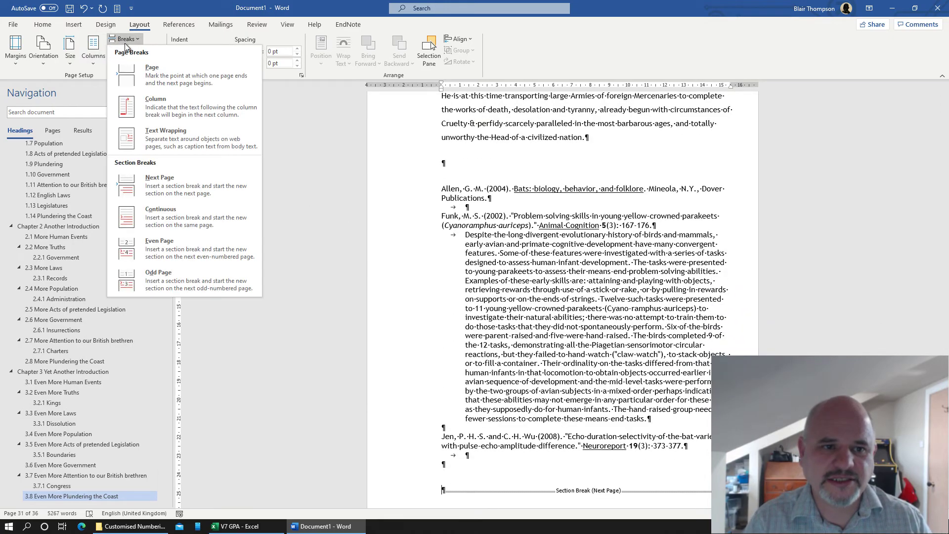
pyautogui.click(204, 196)
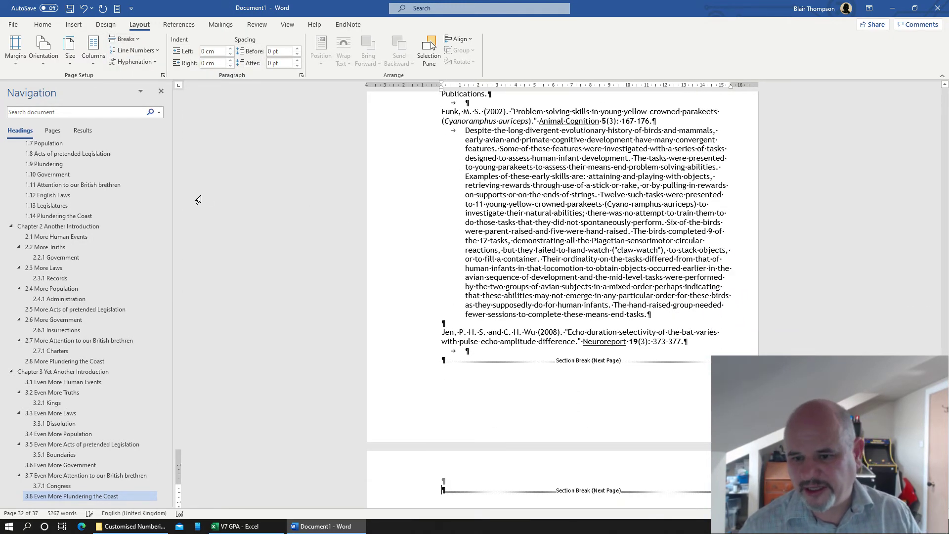
pyautogui.click(126, 38)
pyautogui.click(117, 8)
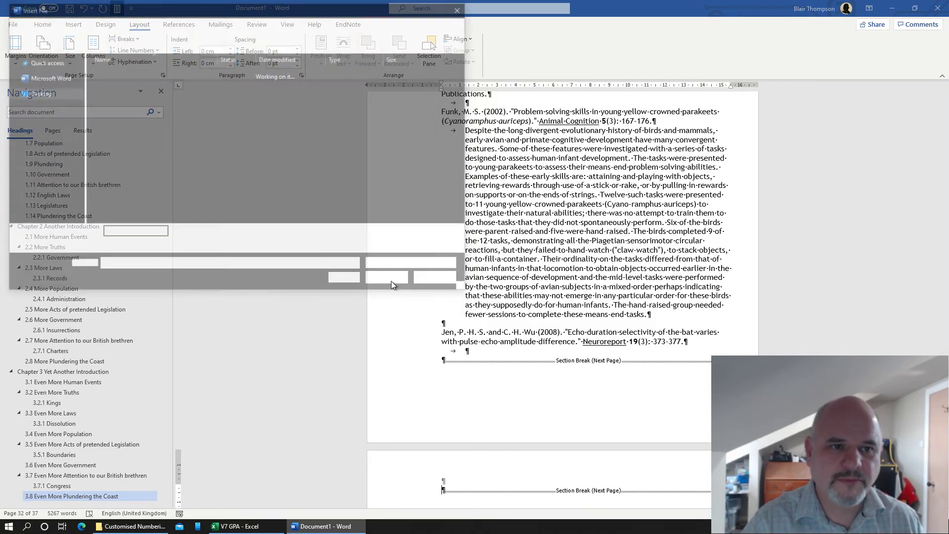
pyautogui.doubleClick(152, 143)
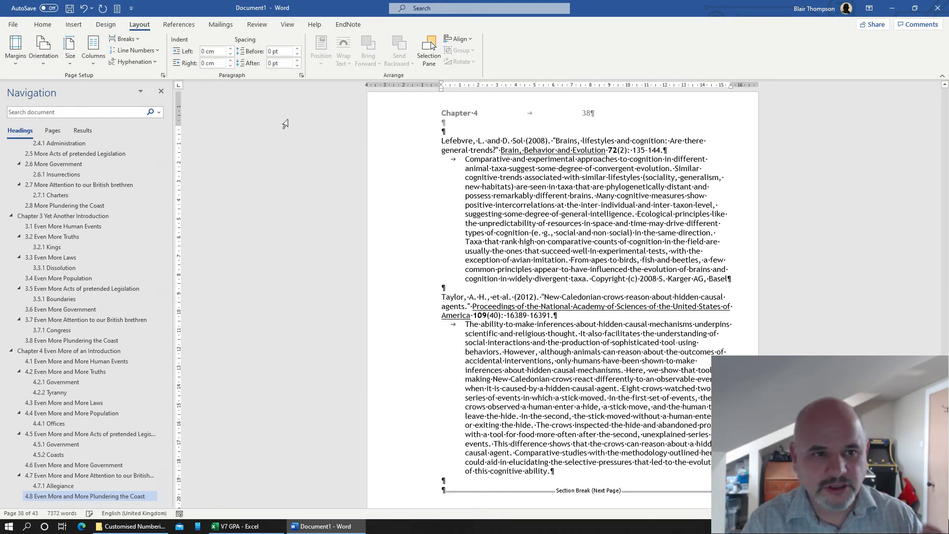
# Add a Next Page section break and insert 'Chapter 5 n'.
pyautogui.click(124, 39)
pyautogui.click(186, 180)
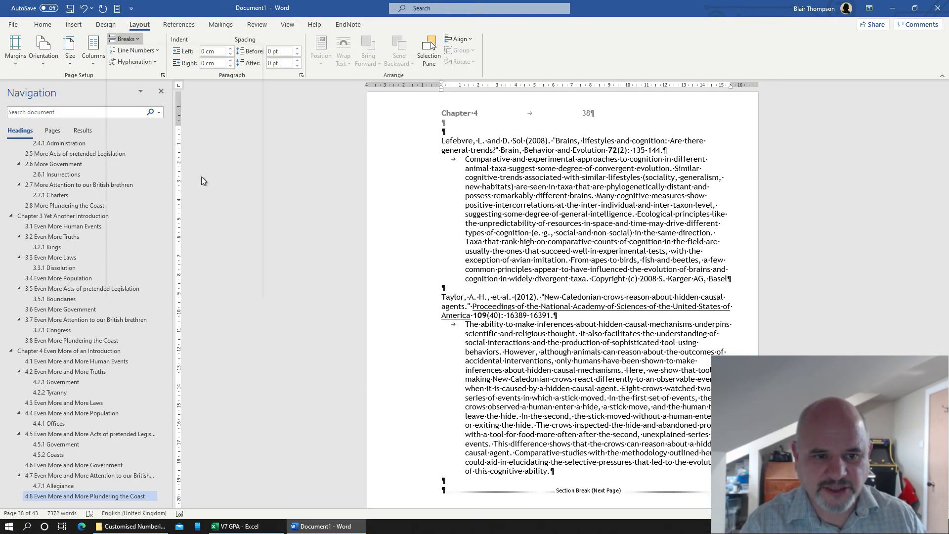
pyautogui.click(117, 8)
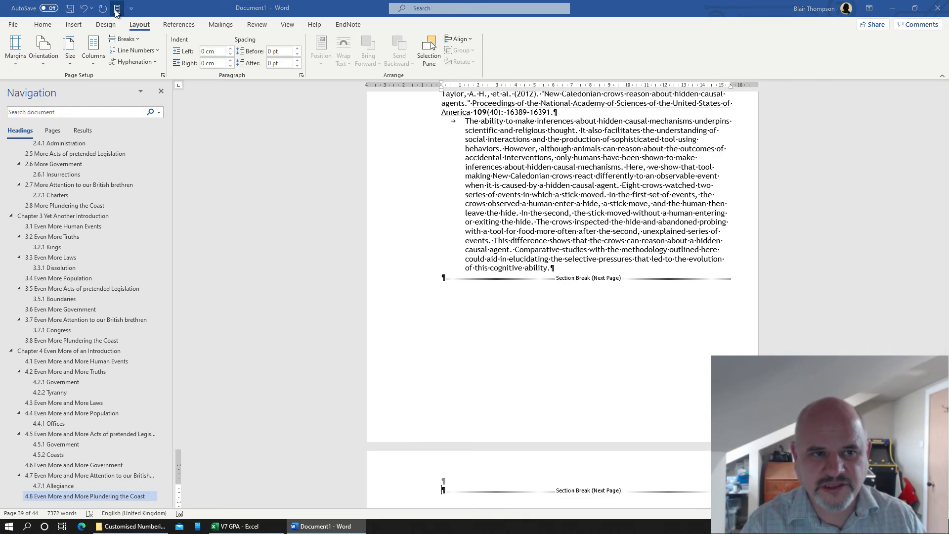
pyautogui.doubleClick(126, 146)
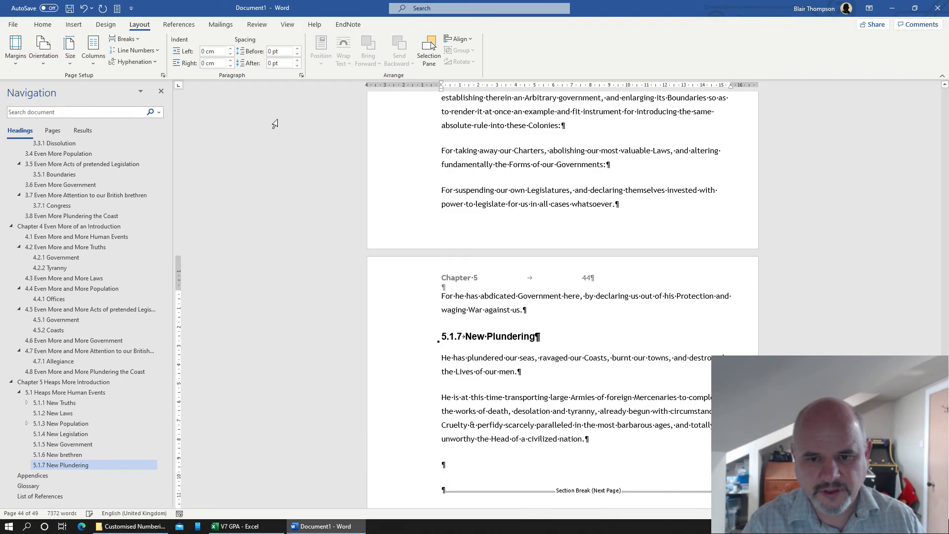
pyautogui.scroll(-8, 560, 330)
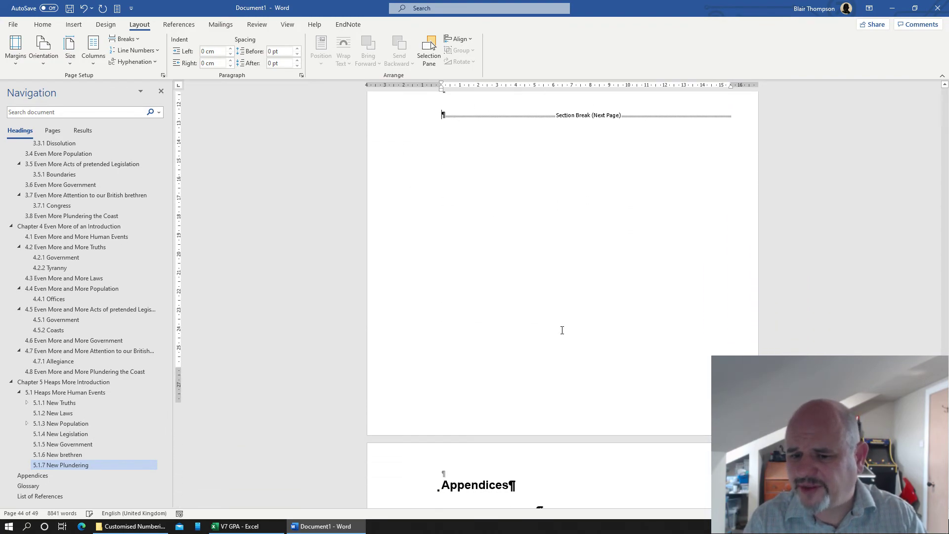
pyautogui.scroll(3, 553, 311)
pyautogui.scroll(5, 553, 311)
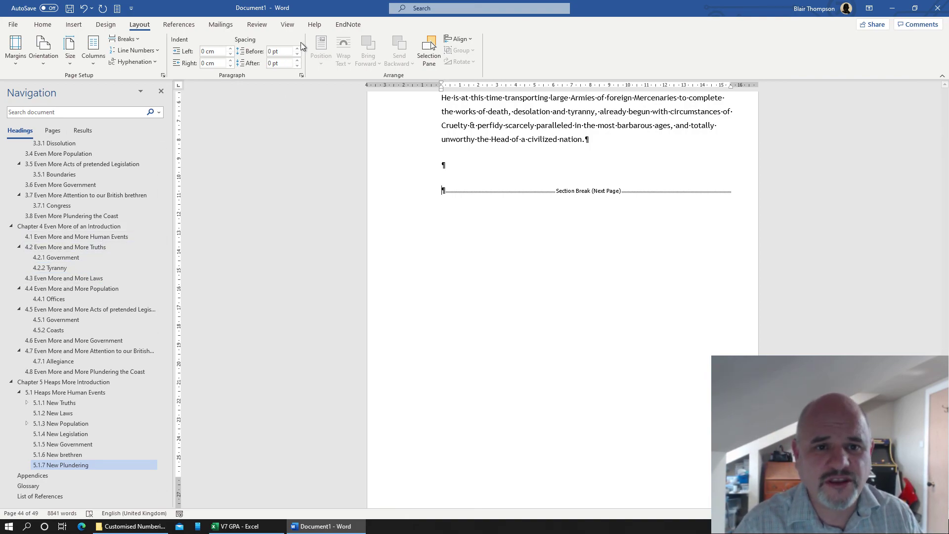
# Turn the View tab's Navigation Pane checkbox off and back on to list all chapter headings.
pyautogui.click(288, 25)
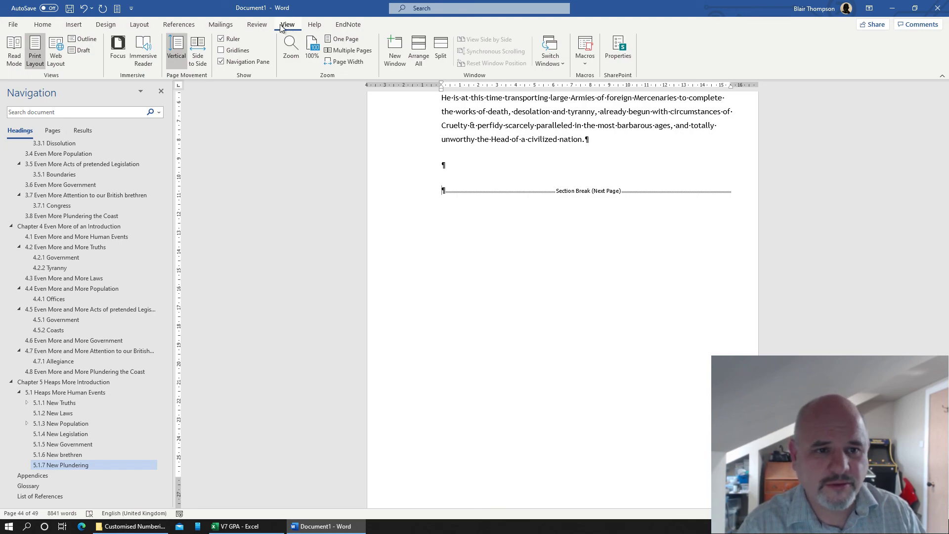
pyautogui.click(229, 63)
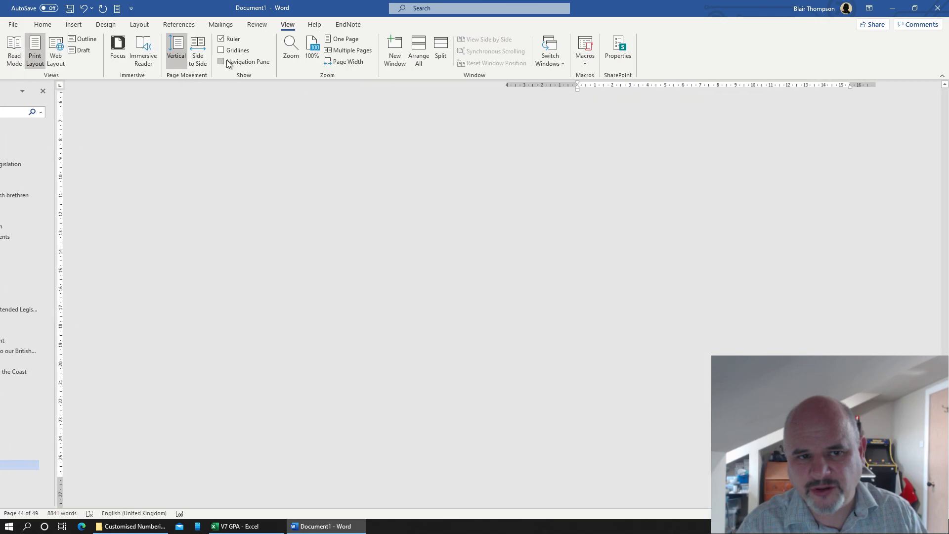
pyautogui.click(229, 63)
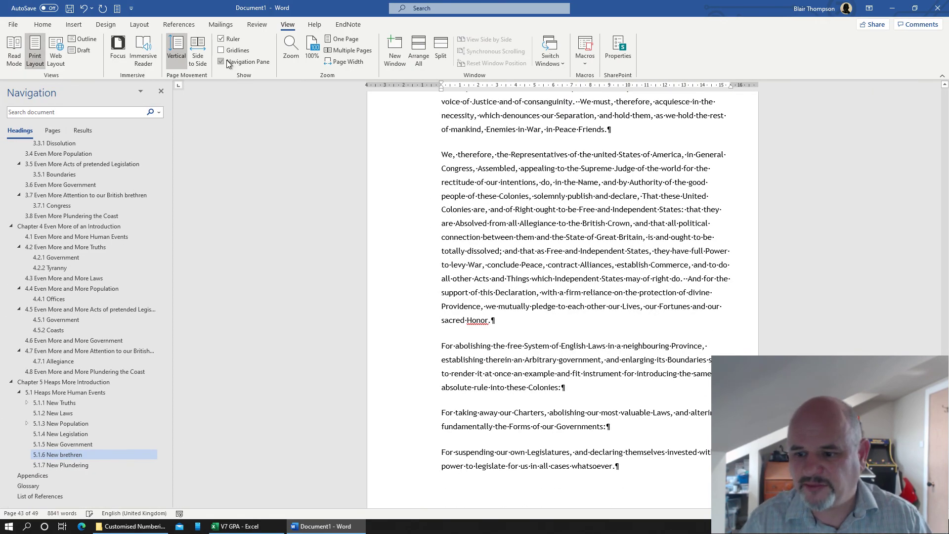